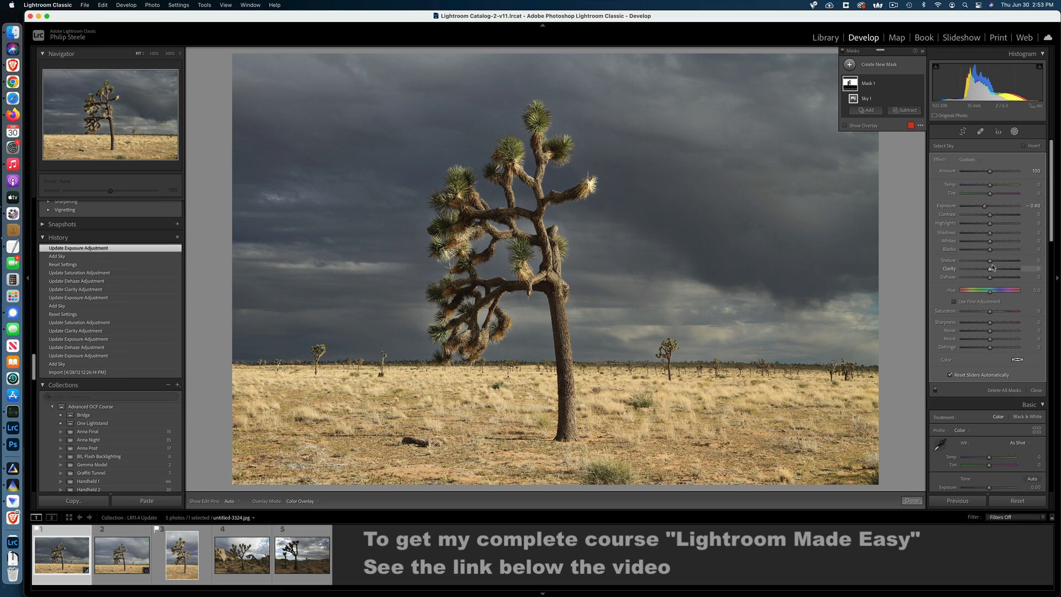
Step: Set the sky mask's Clarity to 34, Dehaze to 37 and Saturation to about -46, and fine-tune its overall Amount to slightly above 100
left_click_drag(997, 272, 978, 314)
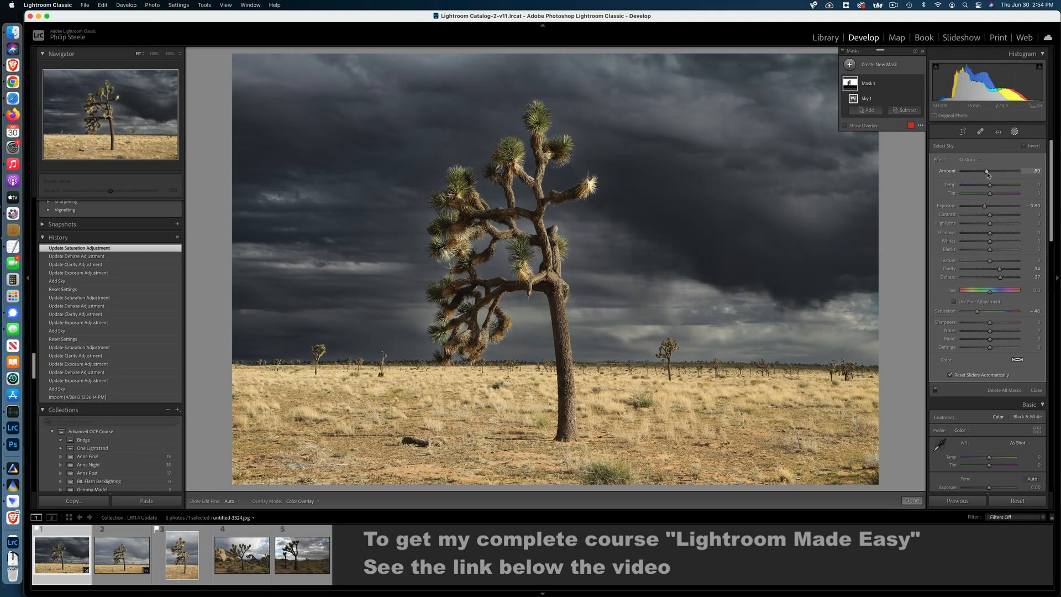
mouse_move(990, 175)
left_mouse_down()
mouse_move(973, 176)
mouse_move(987, 176)
left_mouse_up()
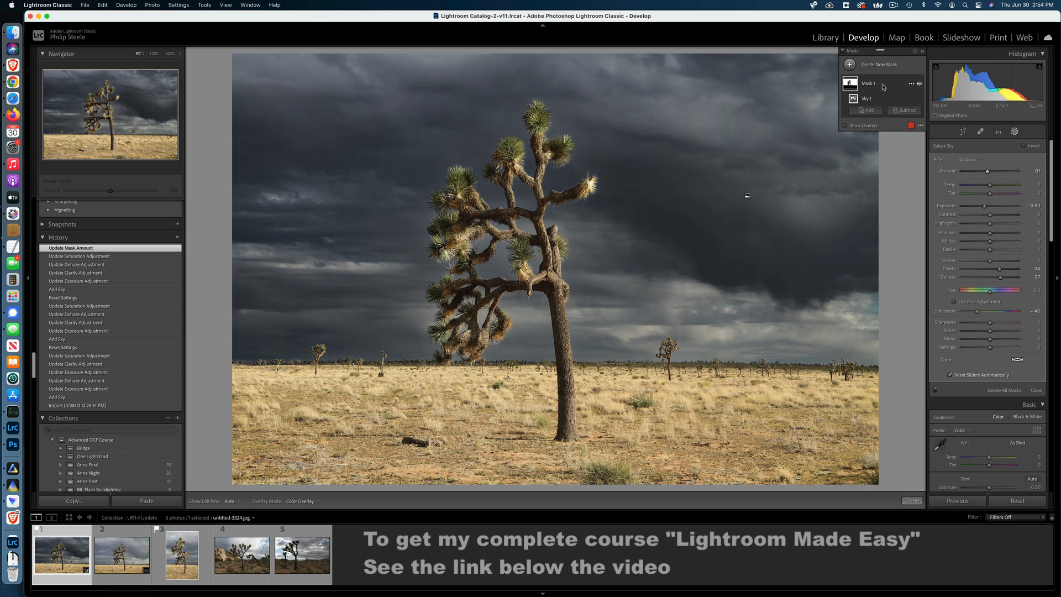
left_click_drag(988, 171, 1020, 175)
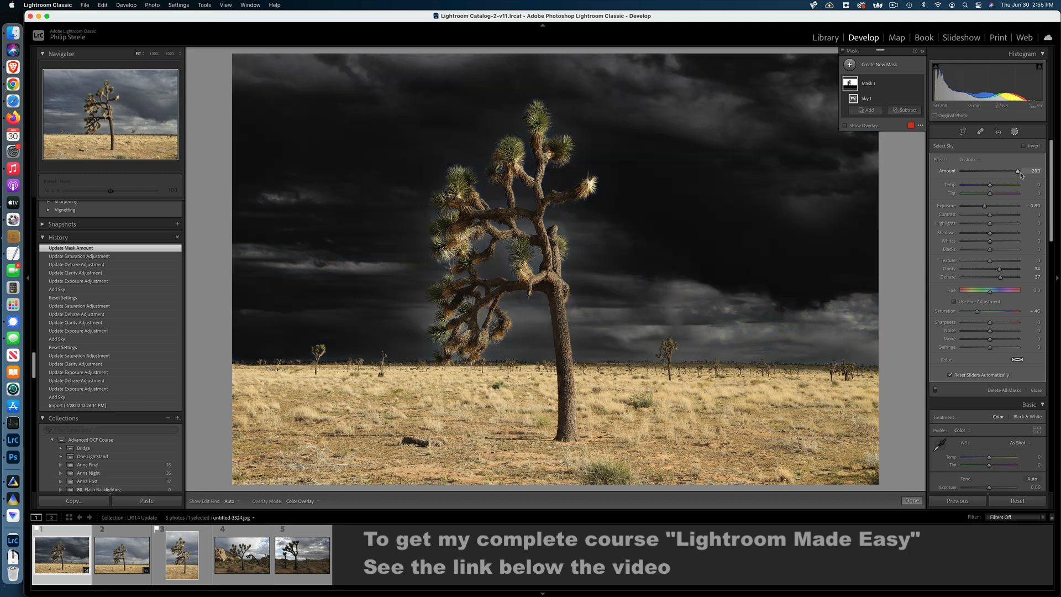
left_click_drag(1020, 174, 957, 177)
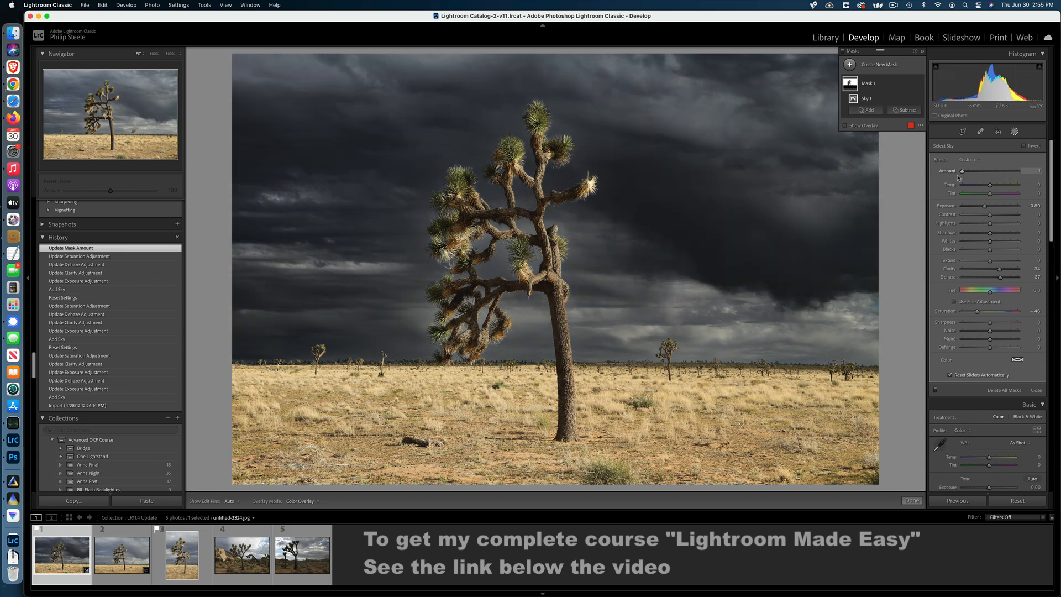
left_click_drag(972, 177, 990, 176)
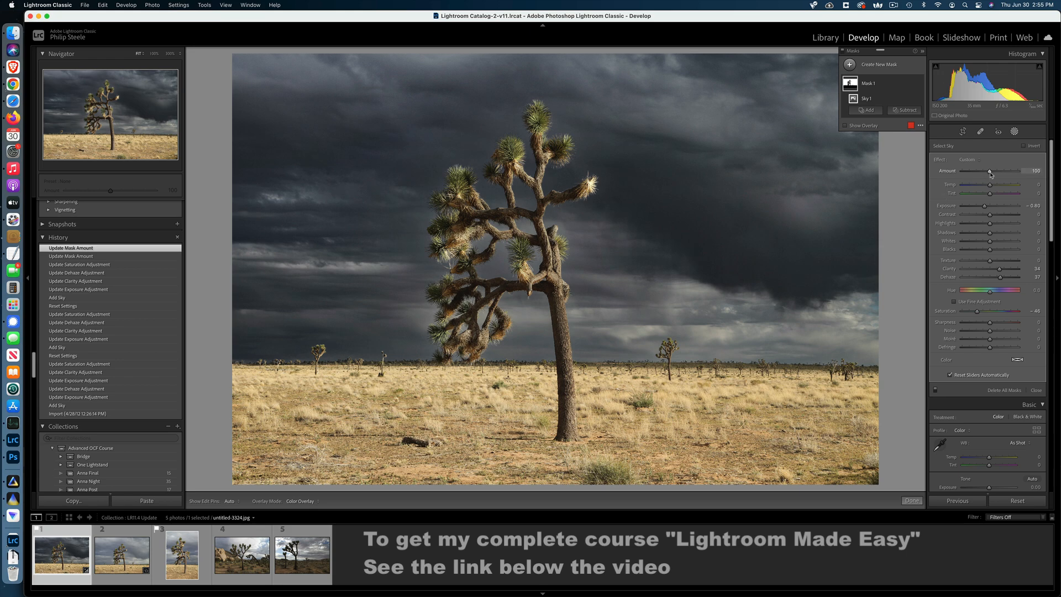
mouse_move(987, 173)
left_mouse_down()
mouse_move(978, 176)
mouse_move(1005, 176)
mouse_move(991, 176)
left_mouse_up()
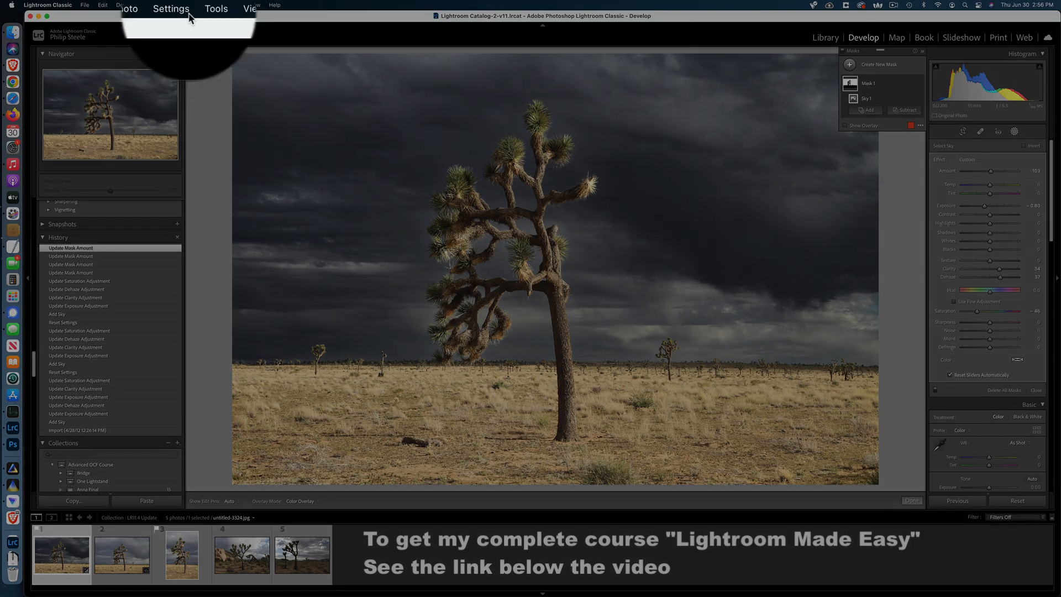
Step: Copy only the masking settings with Mask 1 from the first Joshua tree photo
left_click(178, 5)
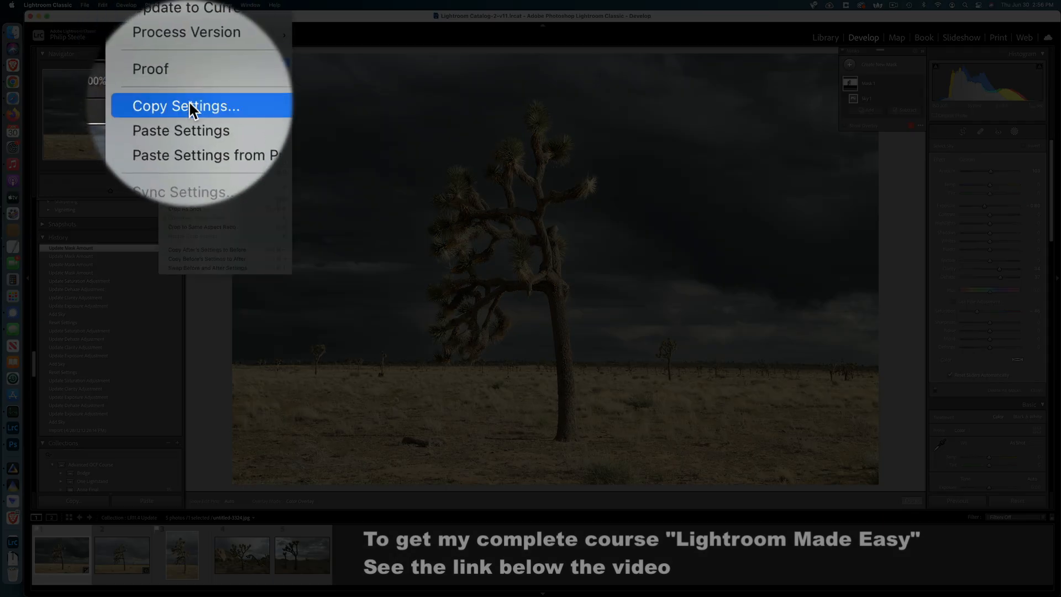
left_click(187, 115)
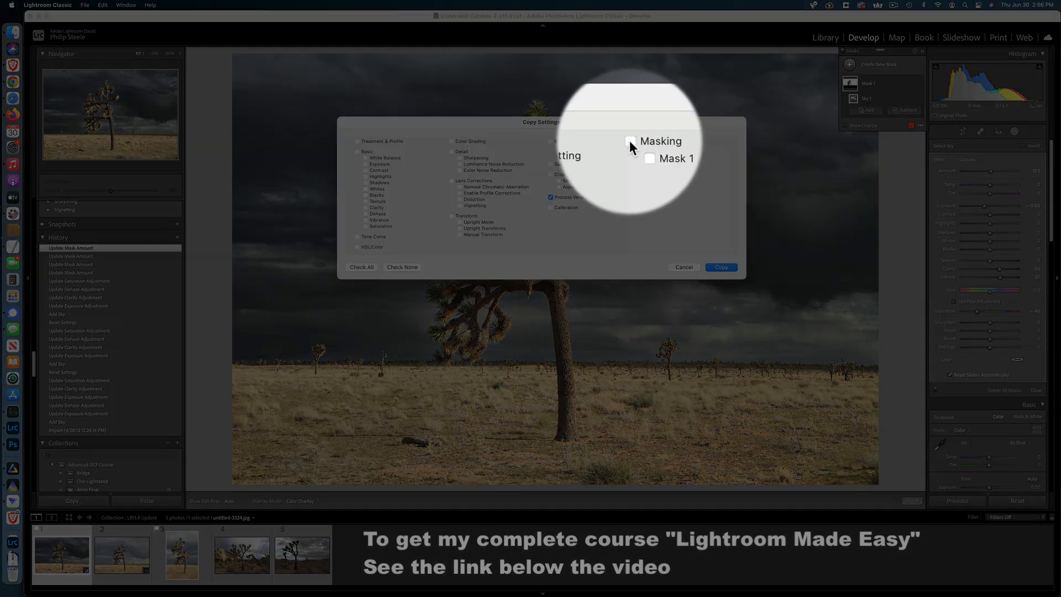
left_click(630, 141)
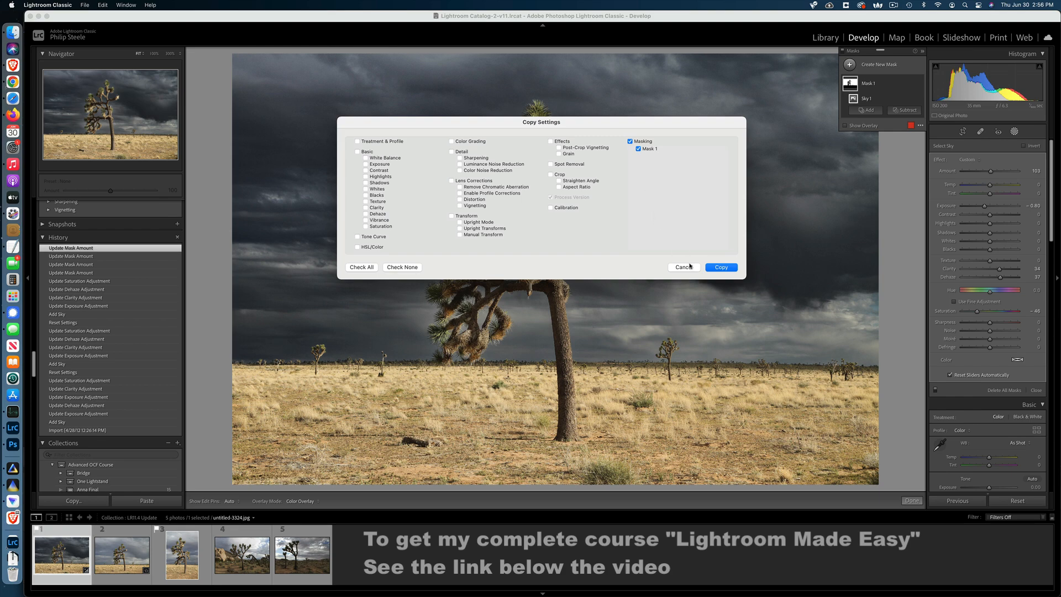
left_click(726, 268)
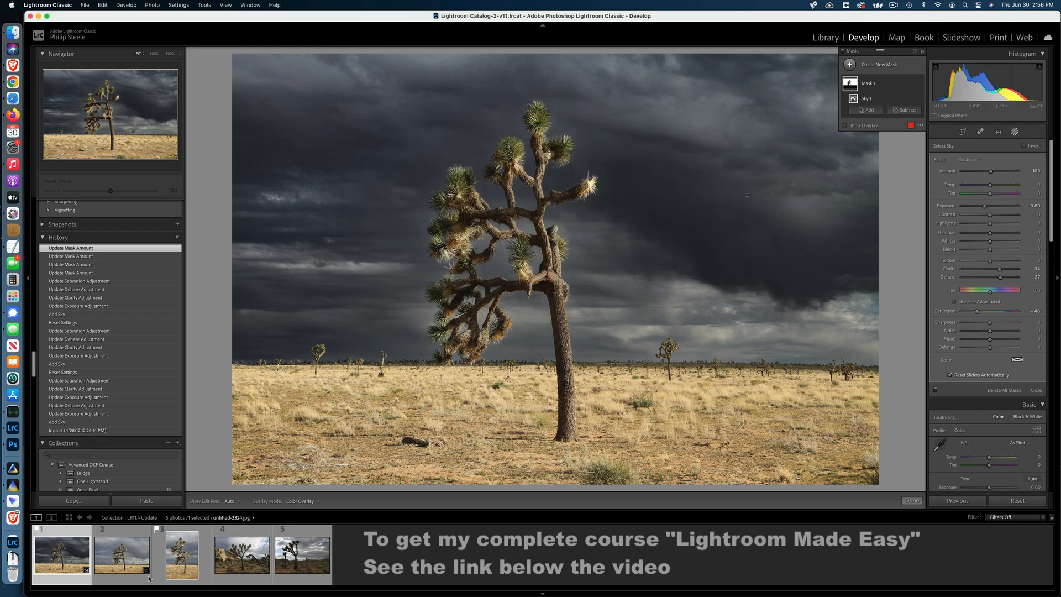
Step: Paste the copied sky mask settings onto the second photo
left_click(120, 566)
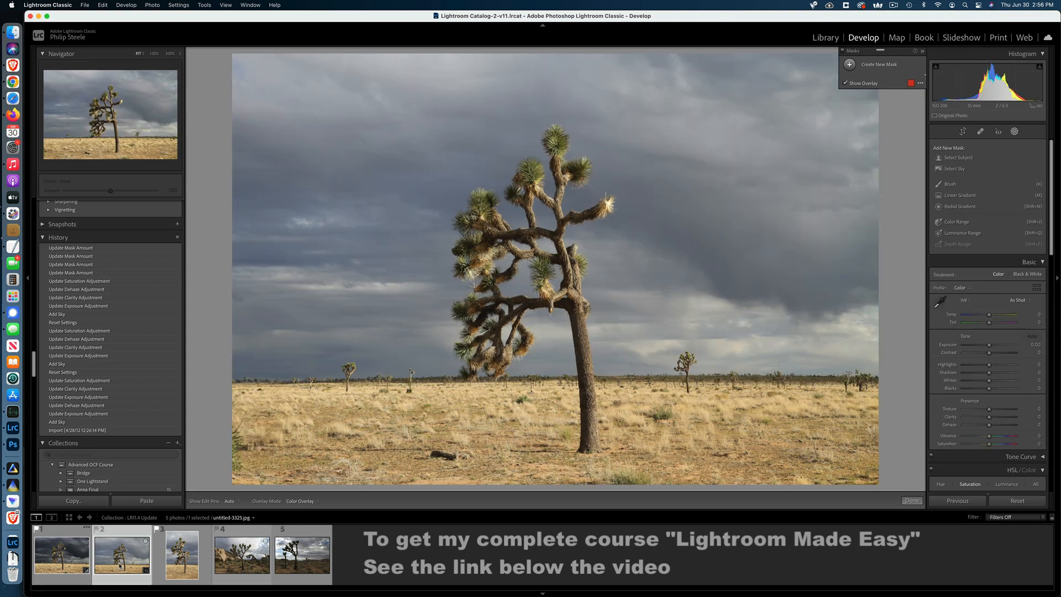
left_click(179, 5)
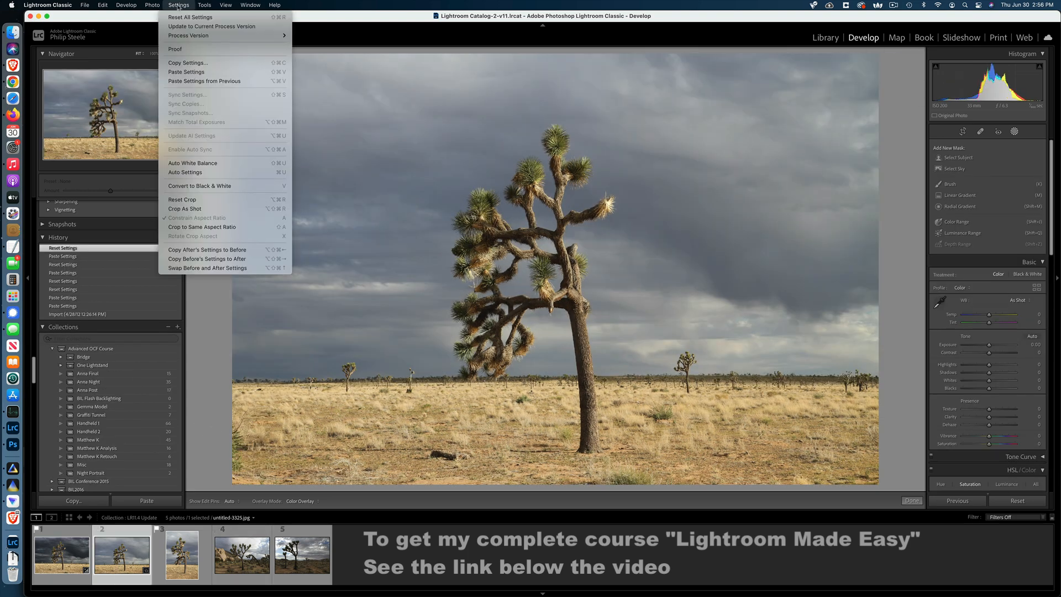
left_click(191, 77)
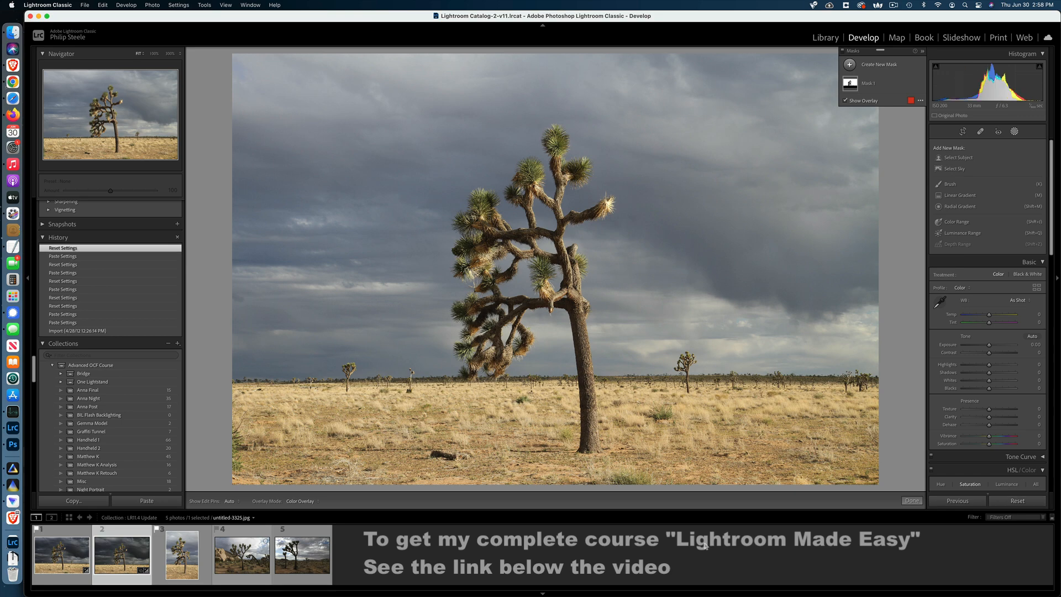
Step: Synchronize the Mask 1 masking settings from the first photo across all five photos
left_click(61, 555)
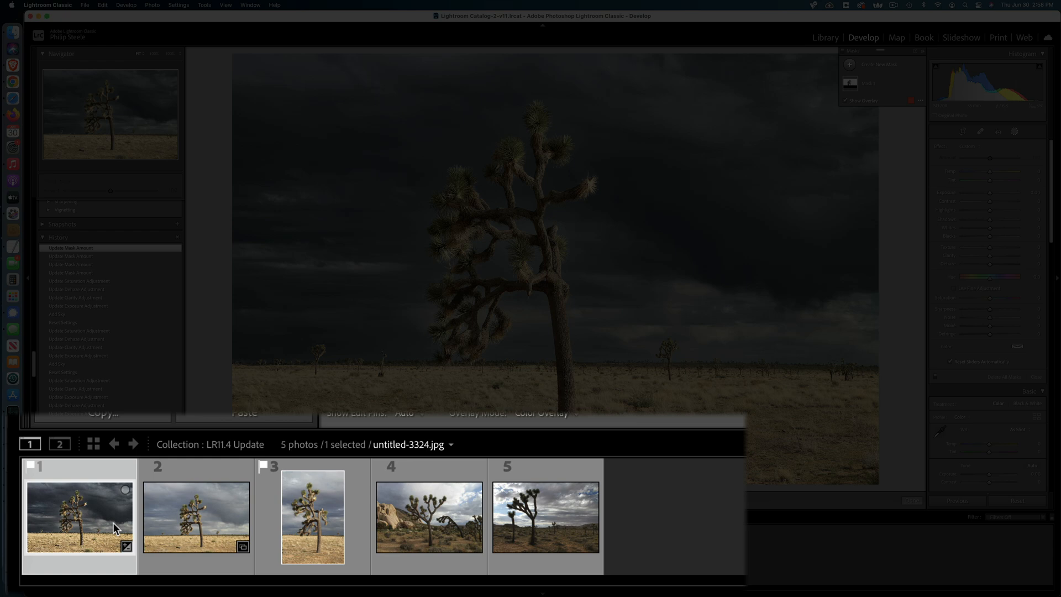
left_click(560, 529, "shift")
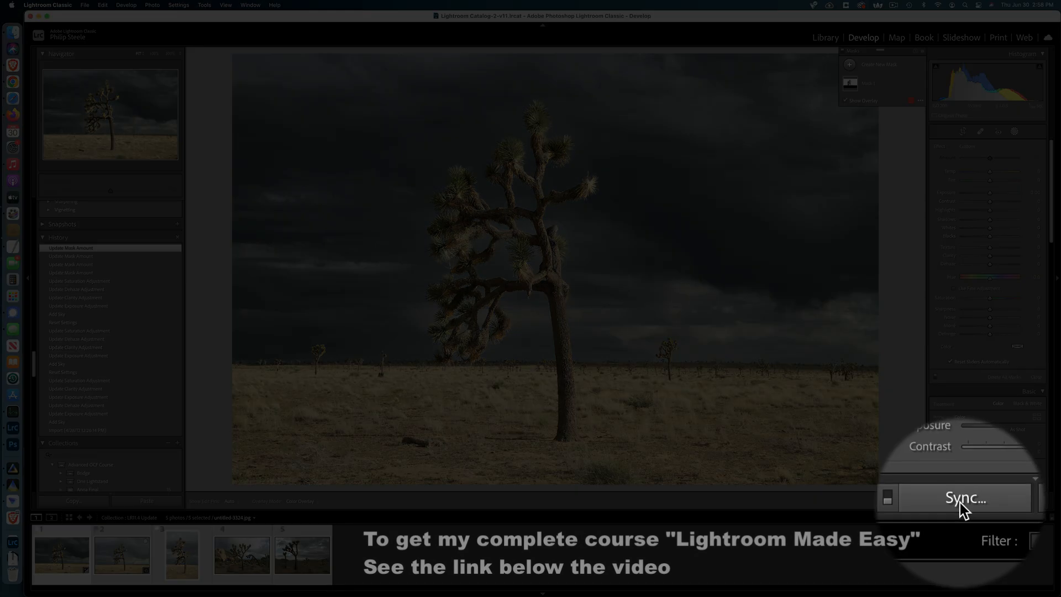
left_click(960, 500)
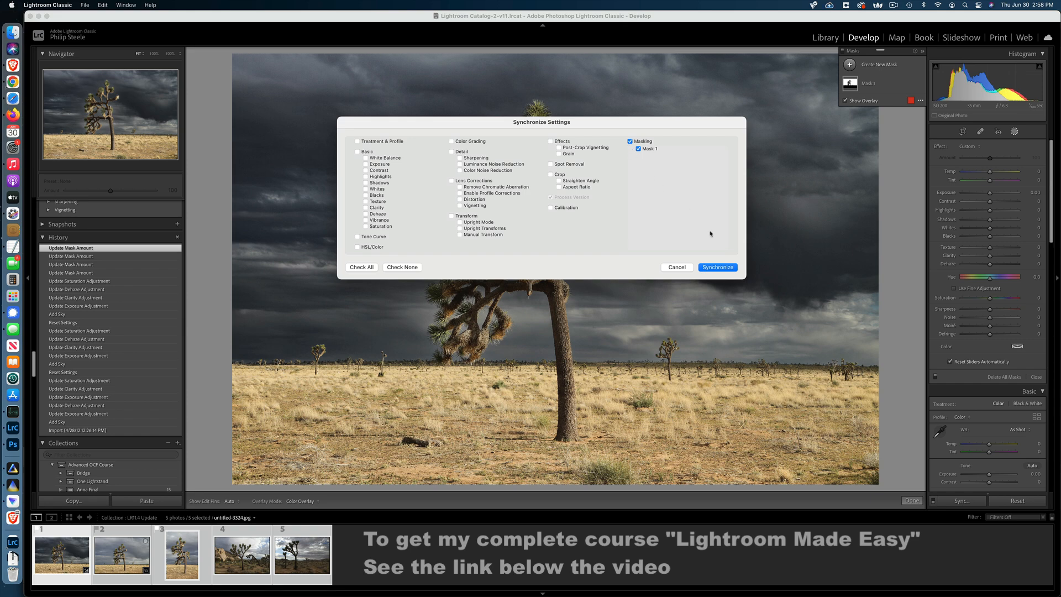
left_click(725, 270)
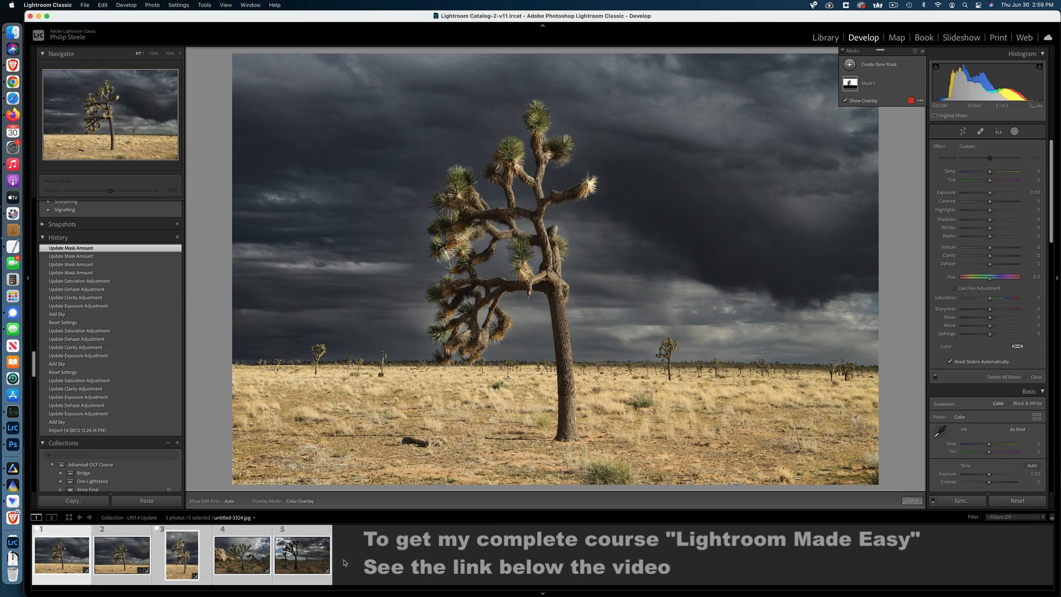
Step: Check the synchronized photos one after another and reduce the sky mask's Amount on the fifth photo
left_click(140, 561)
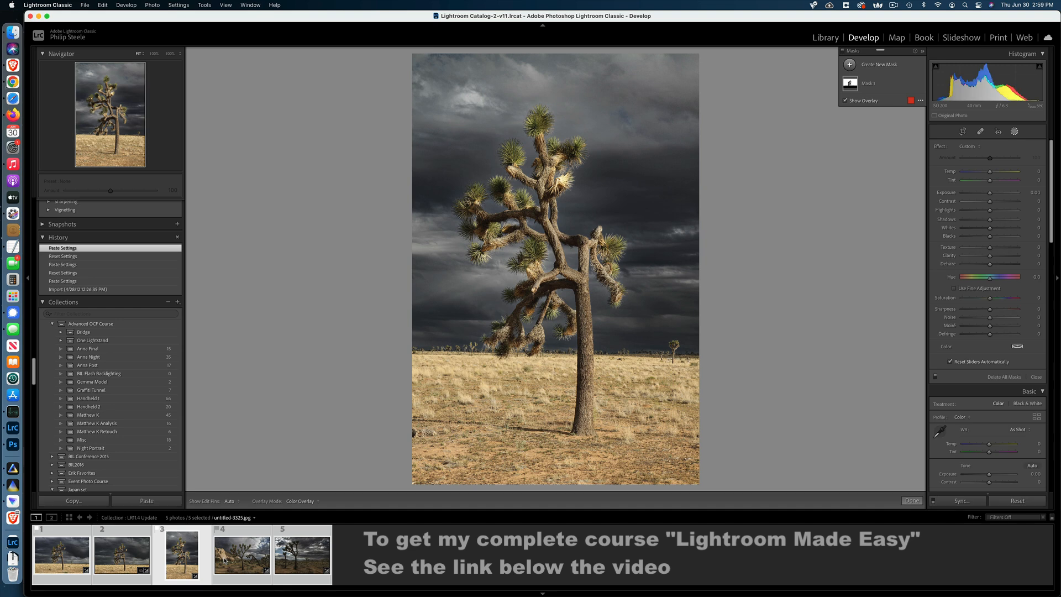
left_click(225, 561)
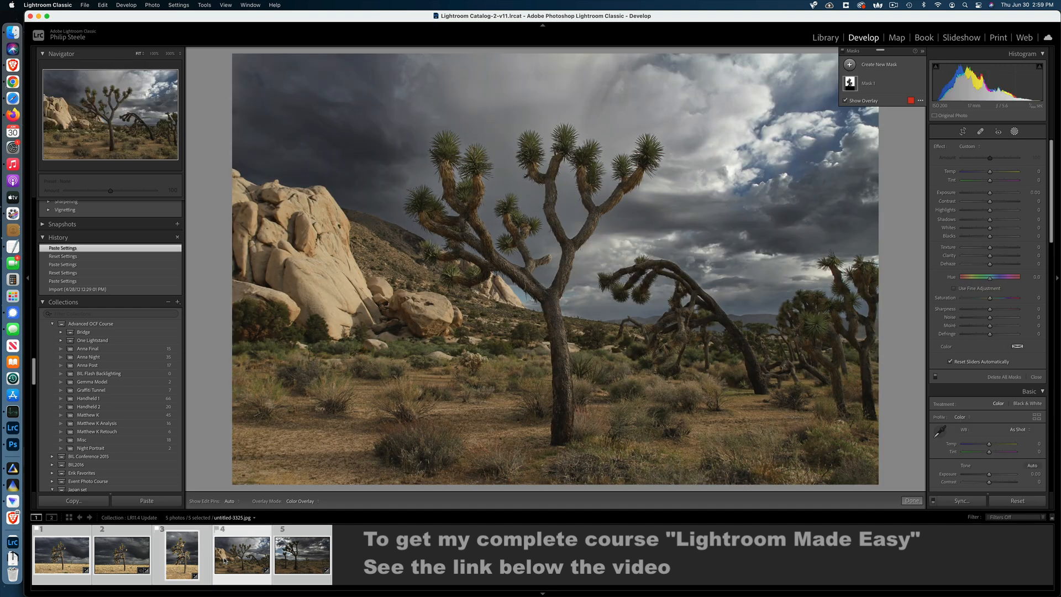
left_click(295, 558)
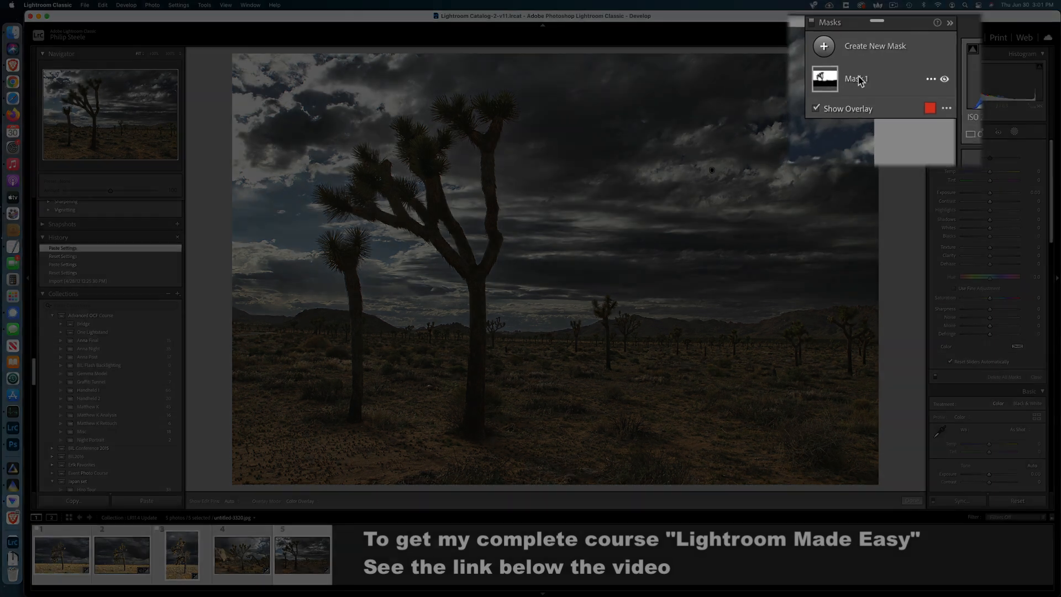
left_click(872, 85)
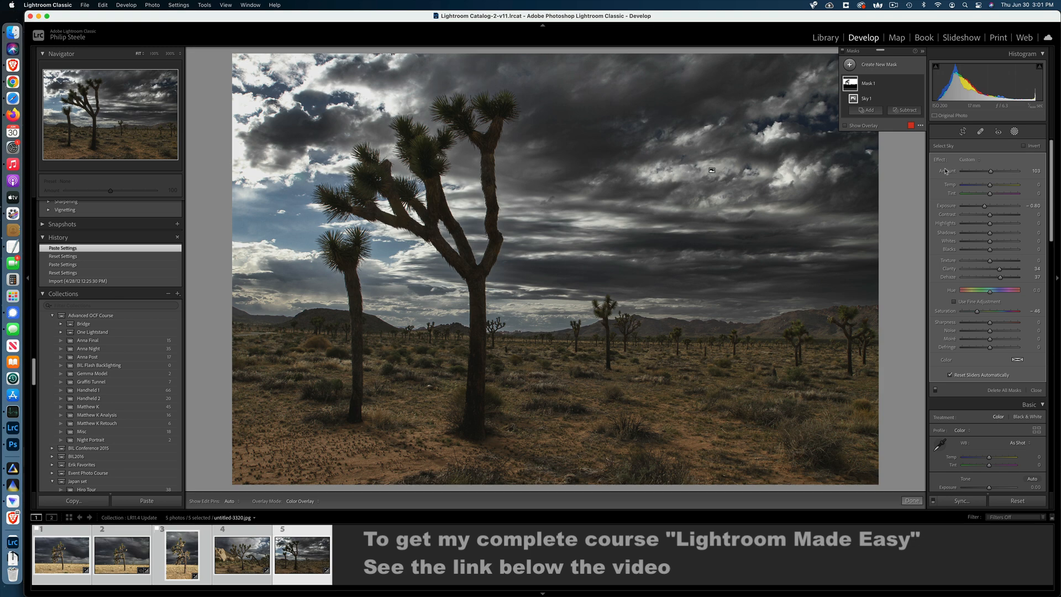
left_click_drag(992, 173, 977, 178)
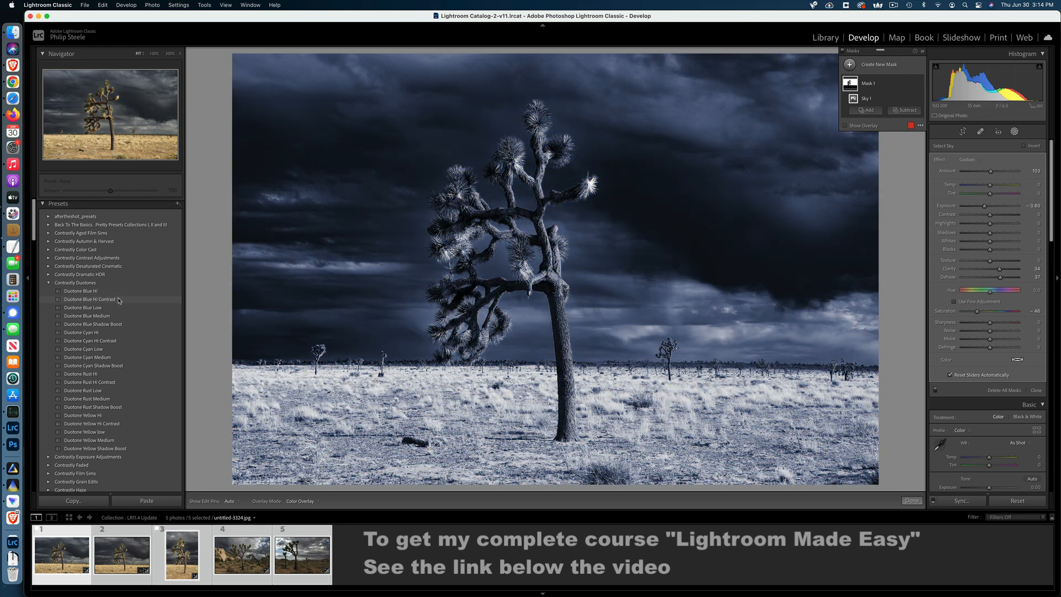
Step: Preview the Contrastly Duotones presets on the first photo and apply Duotone Yellow Medium
mouse_move(118, 300)
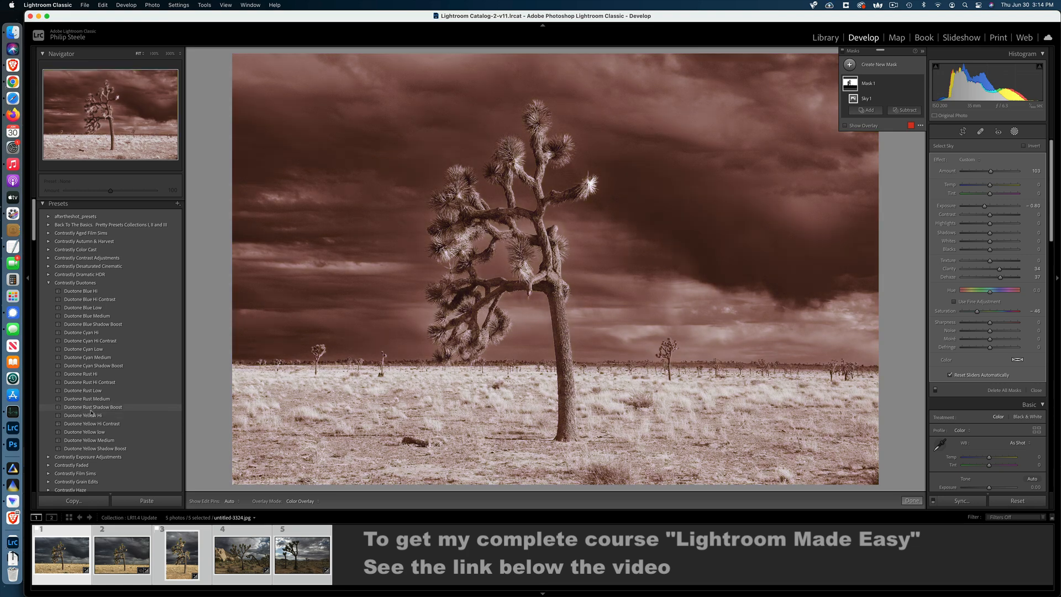
left_click(96, 439)
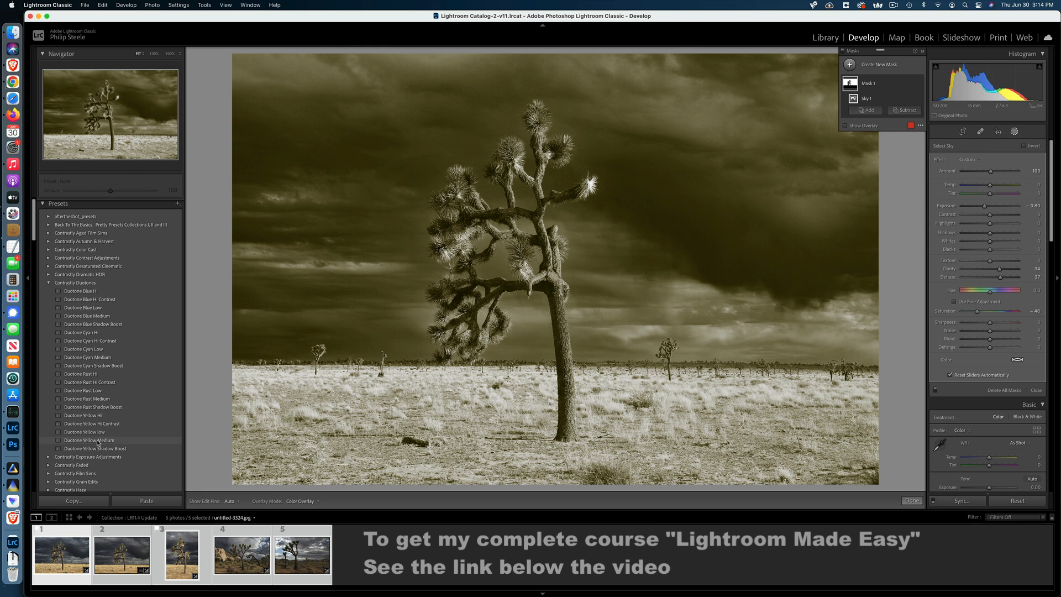
left_click(98, 441)
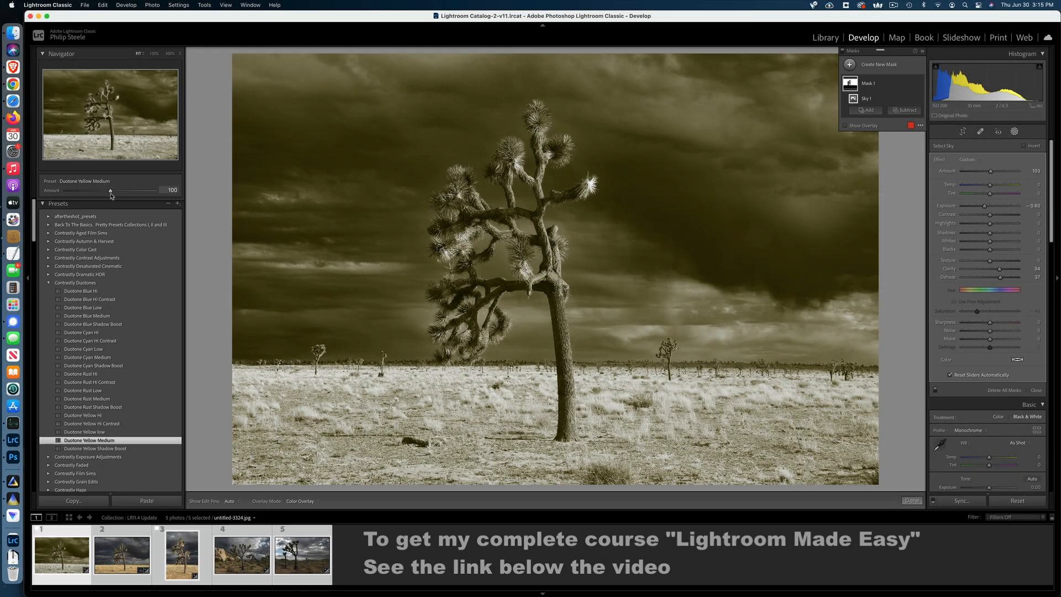
Step: Try different strengths of the Duotone Yellow Medium preset, including 0 and 90, and raise its Amount to 149
mouse_move(111, 192)
left_mouse_down()
mouse_move(92, 195)
mouse_move(157, 195)
mouse_move(81, 195)
mouse_move(112, 195)
left_mouse_up()
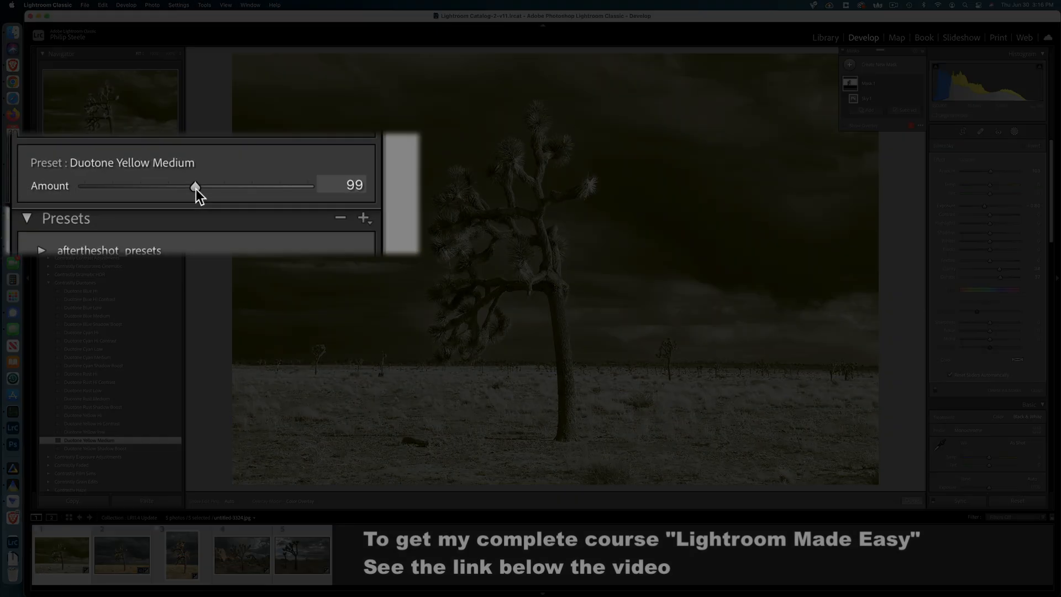
left_click_drag(111, 191, 62, 193)
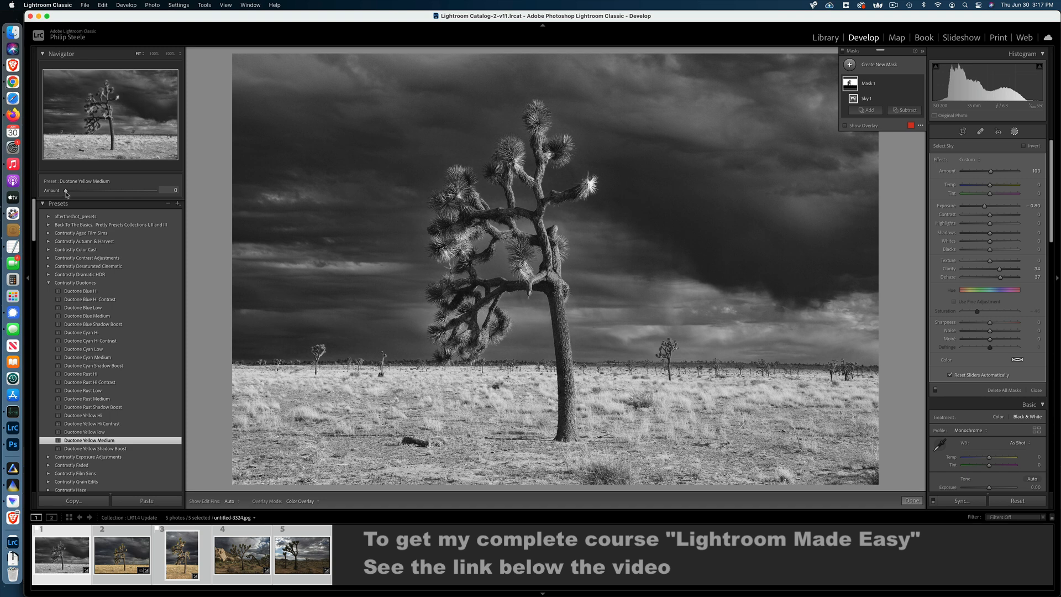
left_click_drag(66, 192, 106, 195)
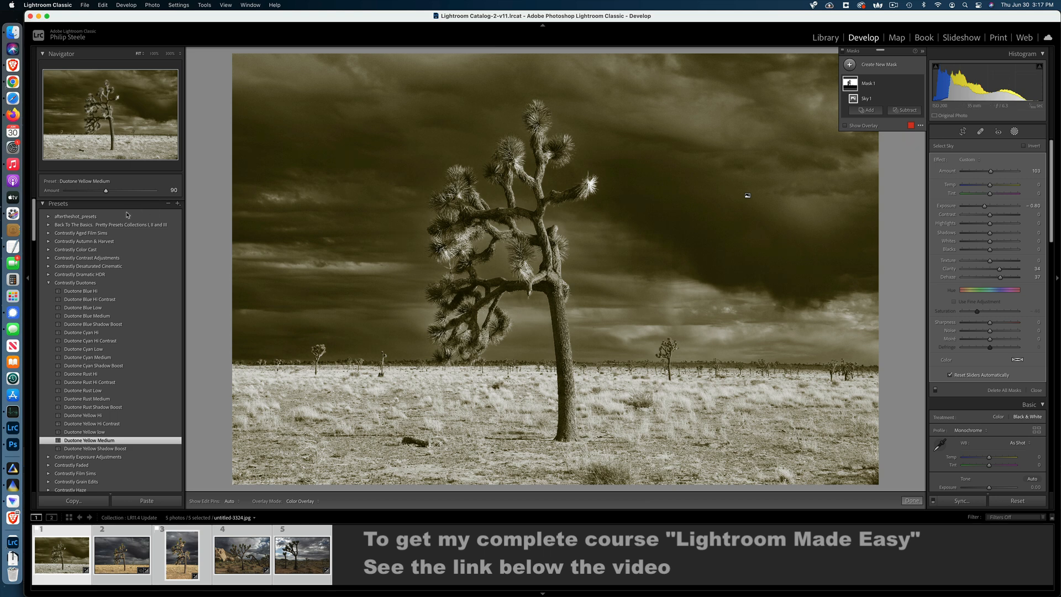
left_click_drag(106, 191, 61, 194)
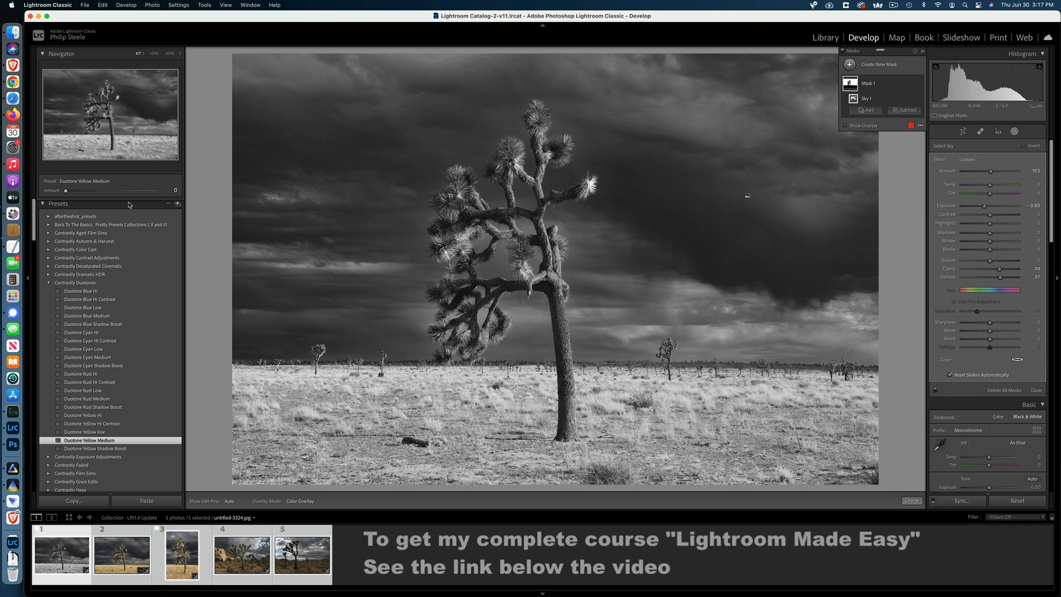
left_click_drag(66, 190, 112, 192)
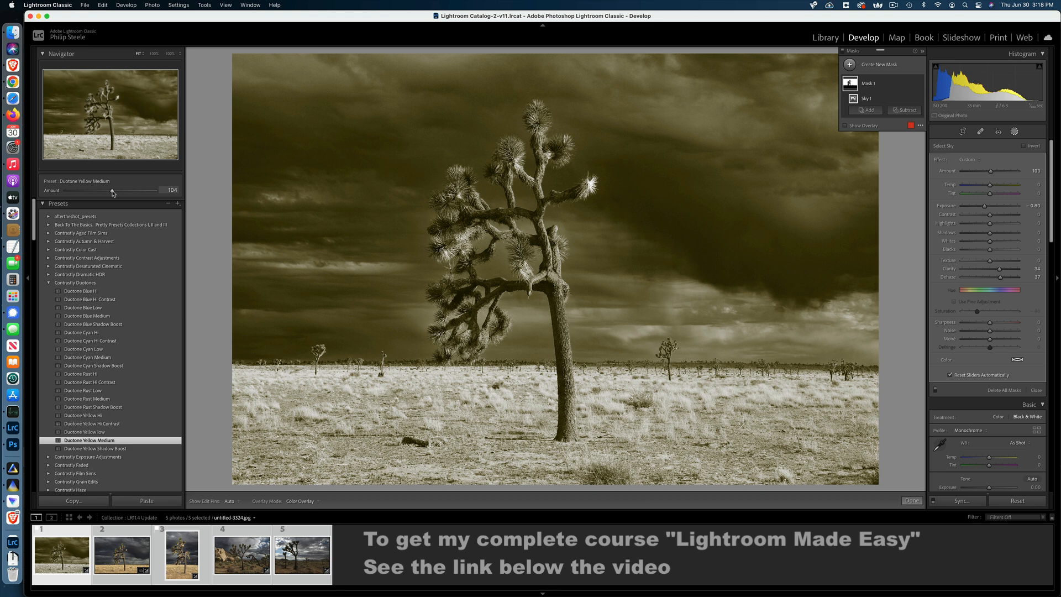
mouse_move(112, 192)
left_mouse_down()
mouse_move(95, 193)
mouse_move(133, 193)
left_mouse_up()
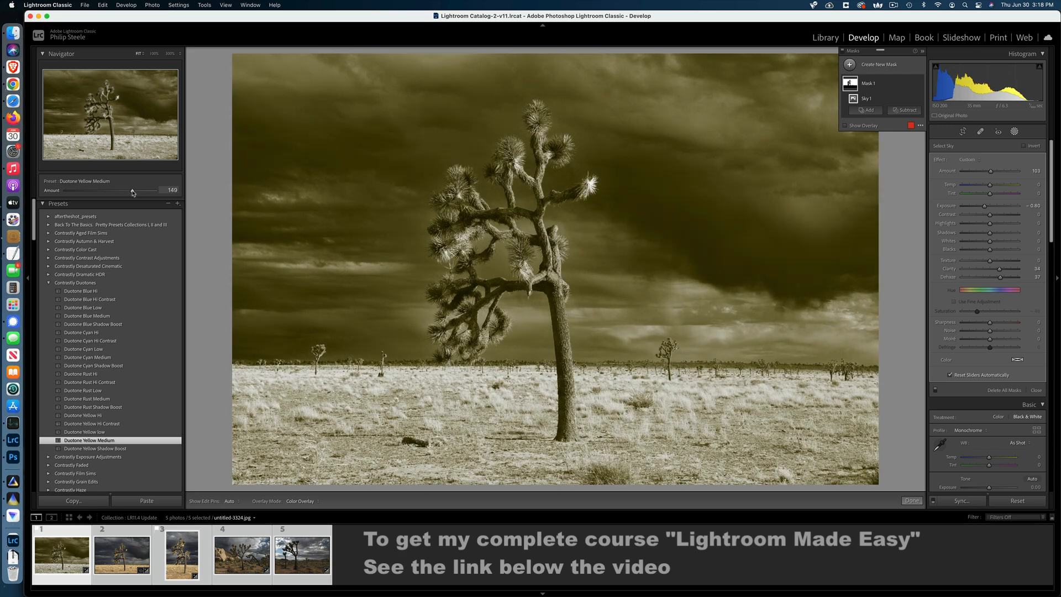